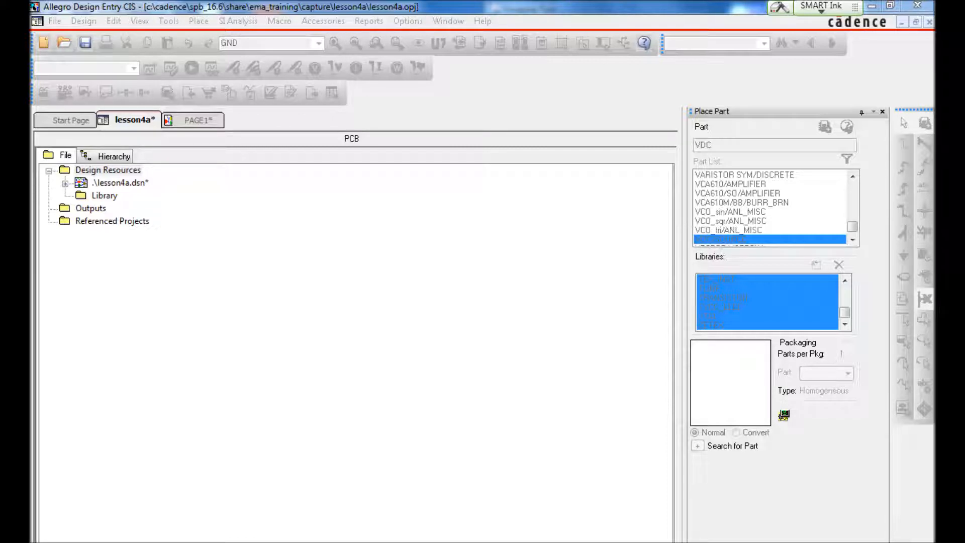
Step: Switch to the Snipping Tool and examine the reference schematic with header J1, its nets and capacitors C1 and C2
key(alt+Tab)
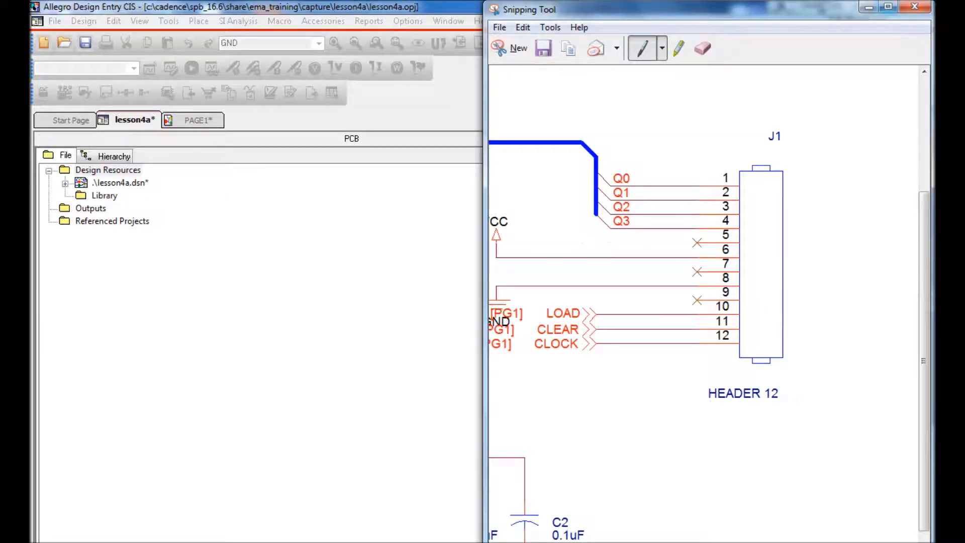
drag(744, 9, 373, 9)
scroll(338, 301, down, 2)
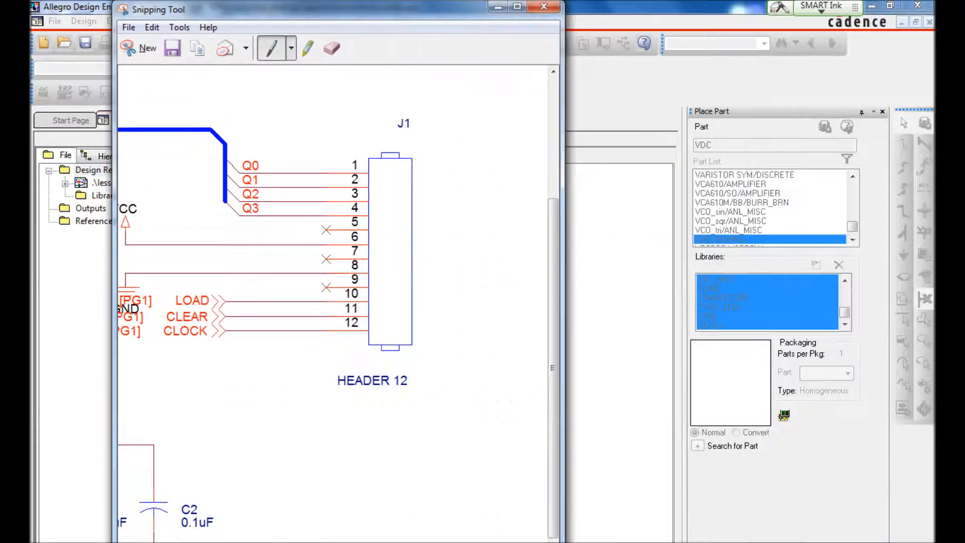
scroll(338, 301, down, 1)
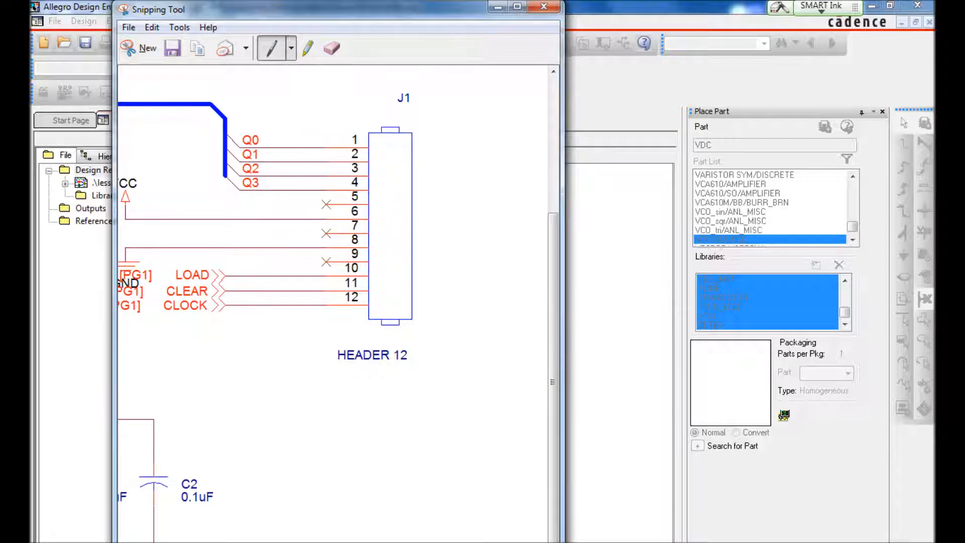
click(543, 7)
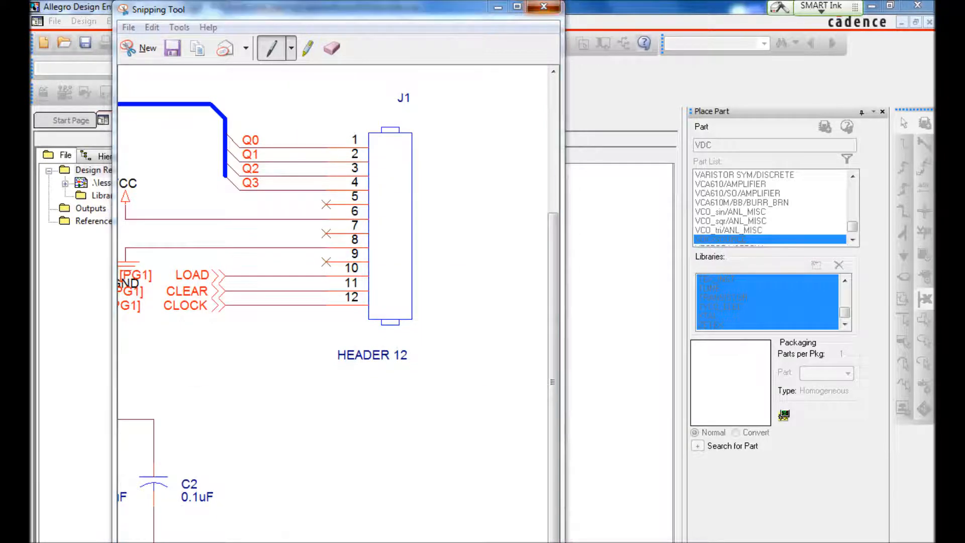
key(Escape)
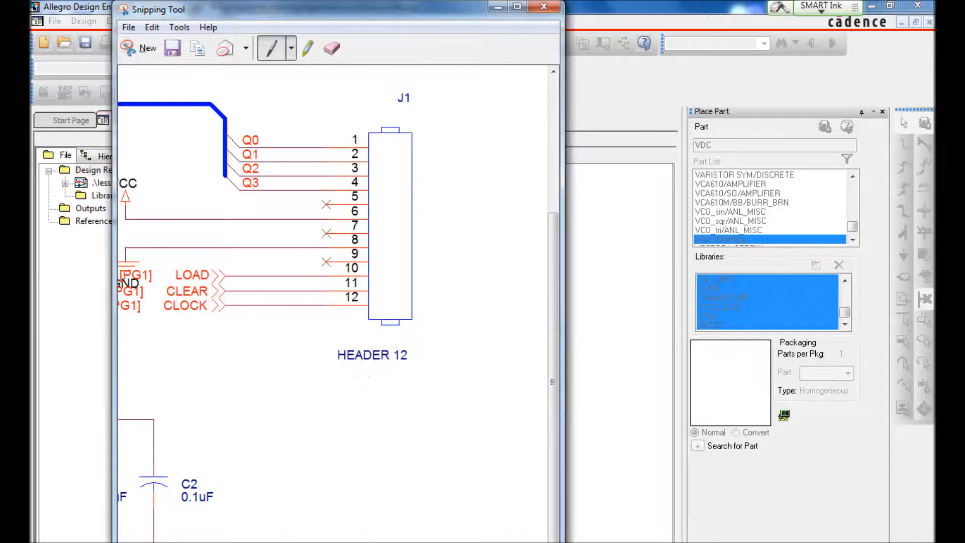
click(516, 6)
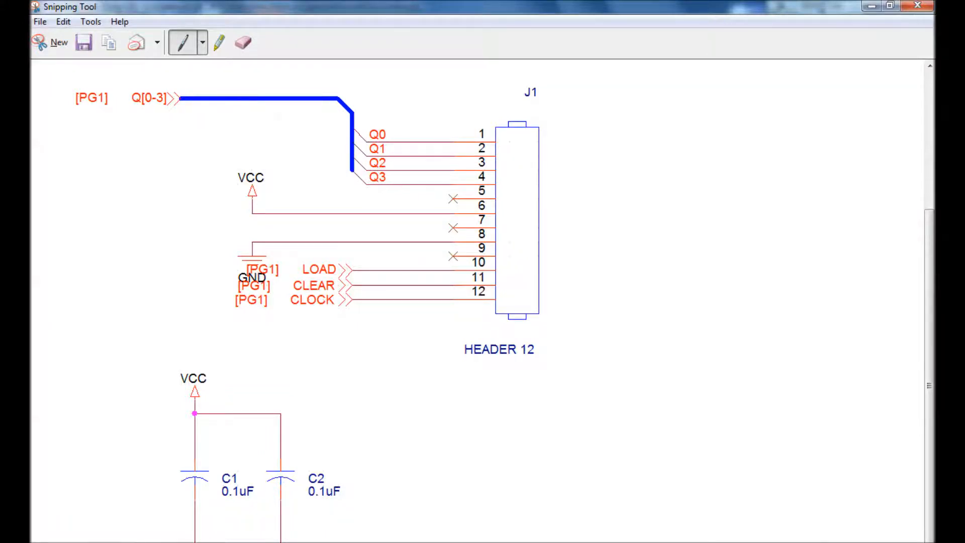
Step: Switch back to Allegro Design Entry CIS and place a CAP part from the DISCRETE library below and left of header J1
key(alt+Tab)
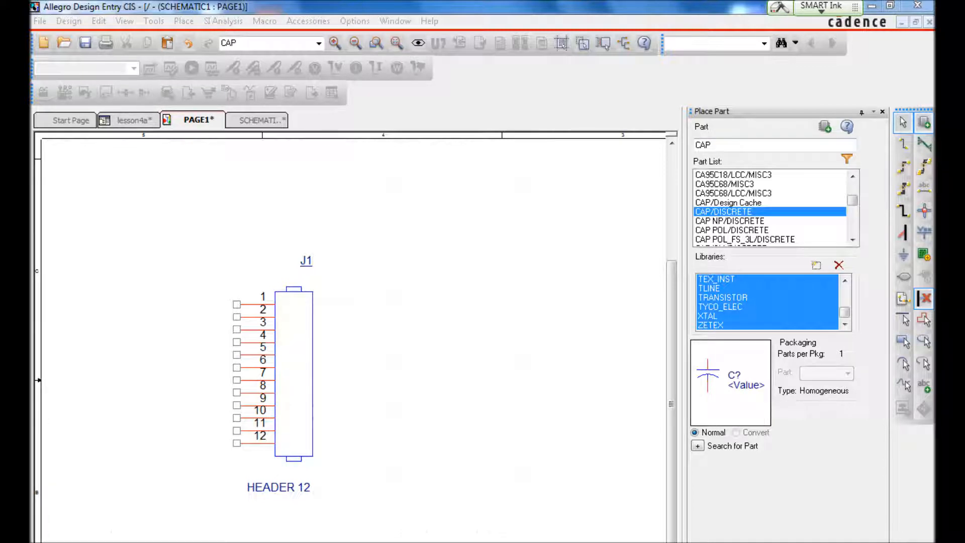
key(Return)
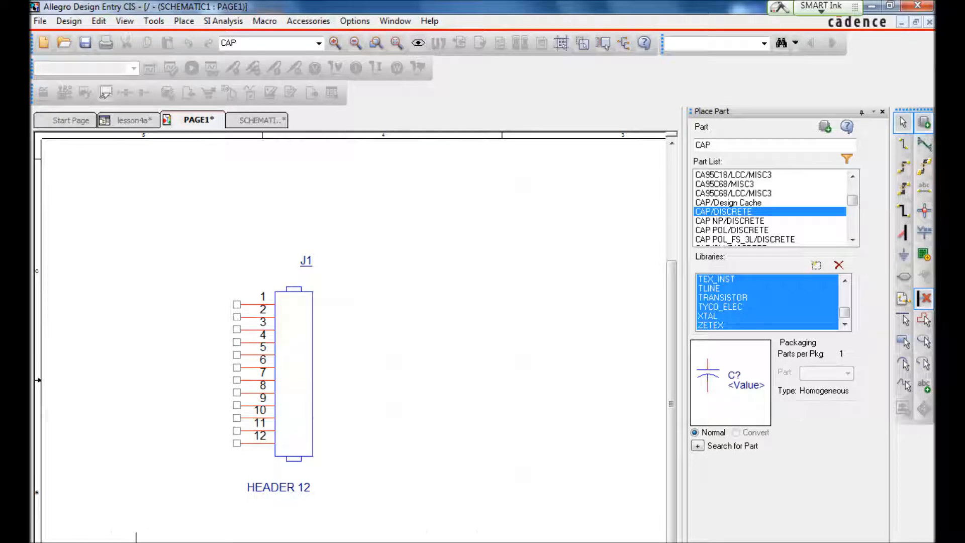
click(136, 531)
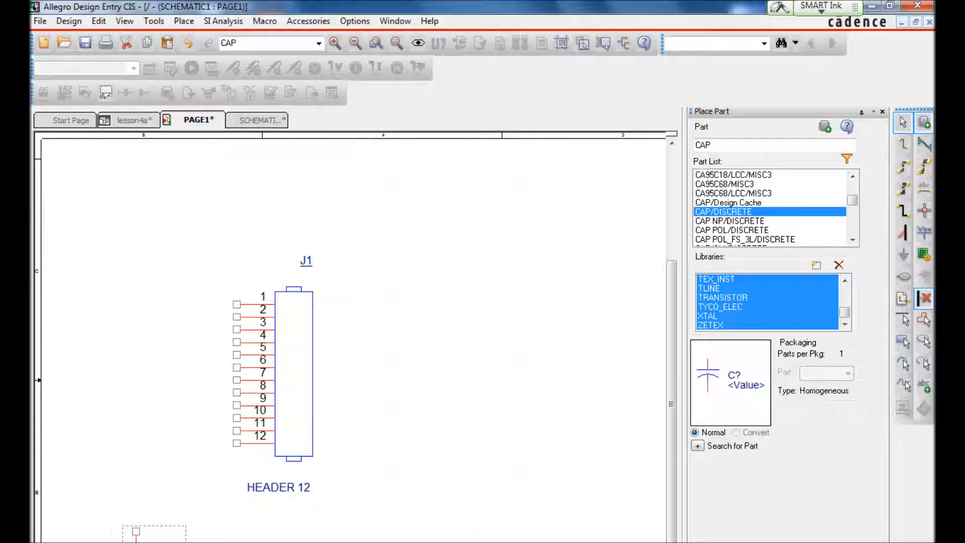
Step: Set the placed capacitor's Value property to .1UF and apply the change to the design
right_click(135, 541)
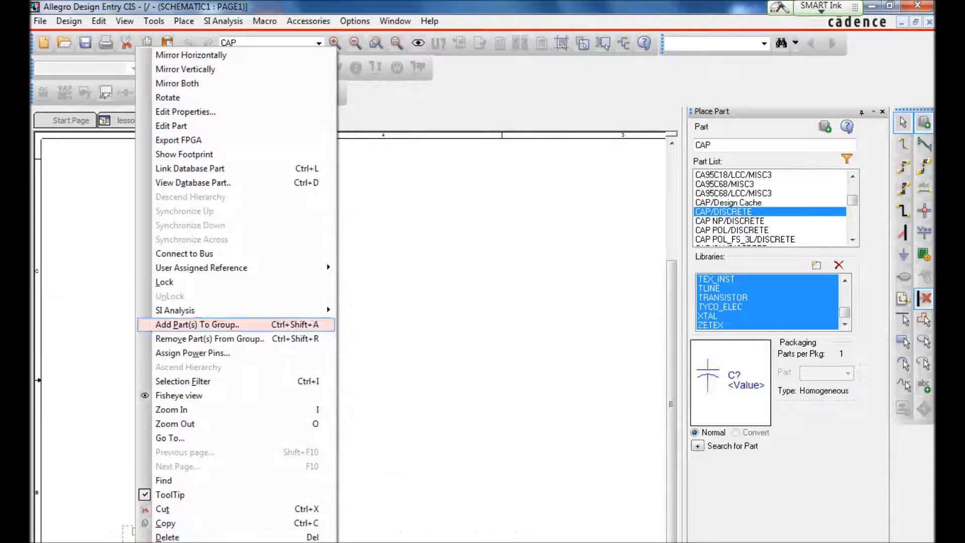
click(186, 111)
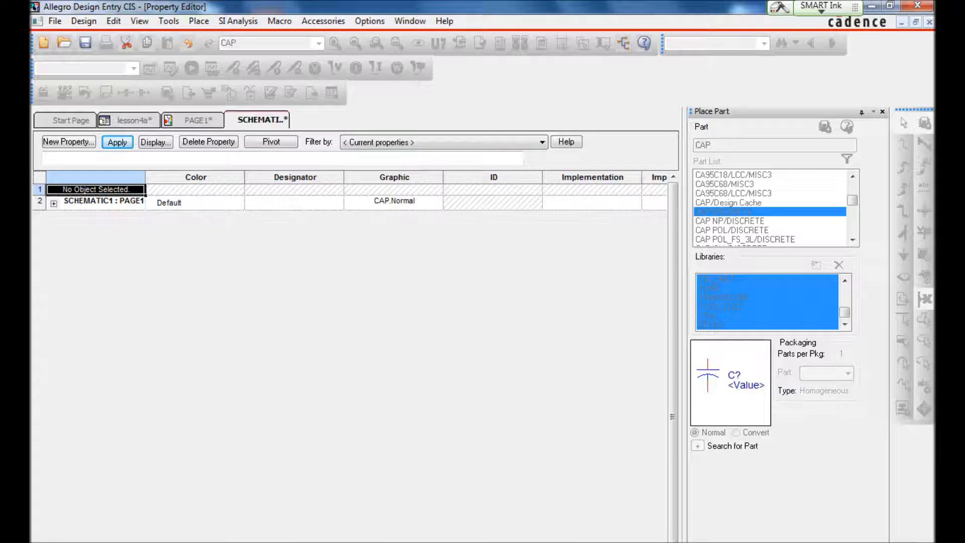
scroll(356, 191, right, 13)
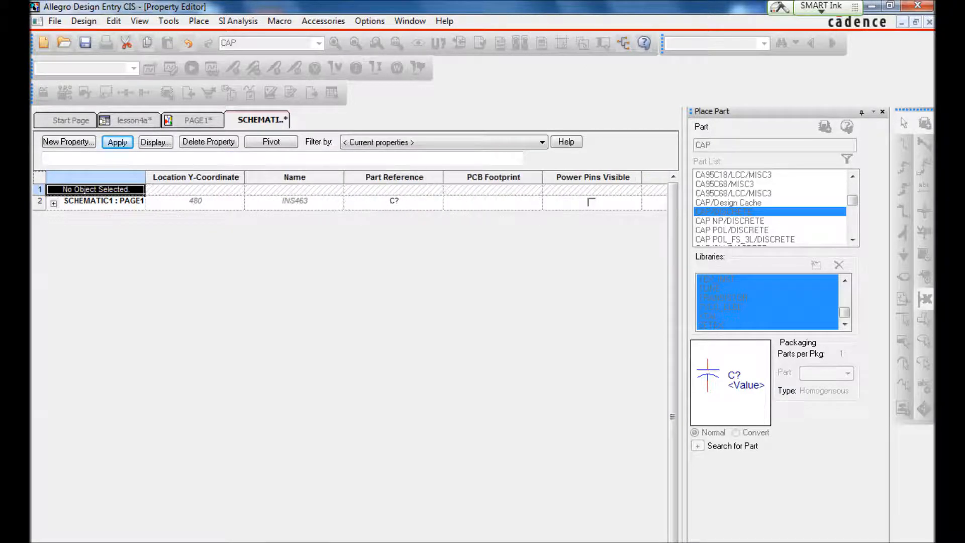
scroll(356, 191, right, 1)
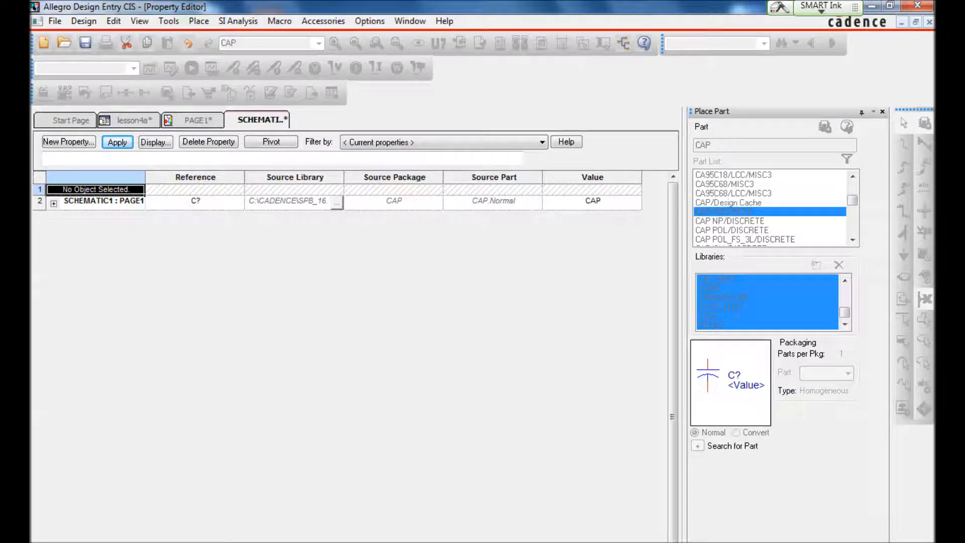
click(593, 201)
drag(602, 201, 537, 204)
key(BackSpace)
text(.)
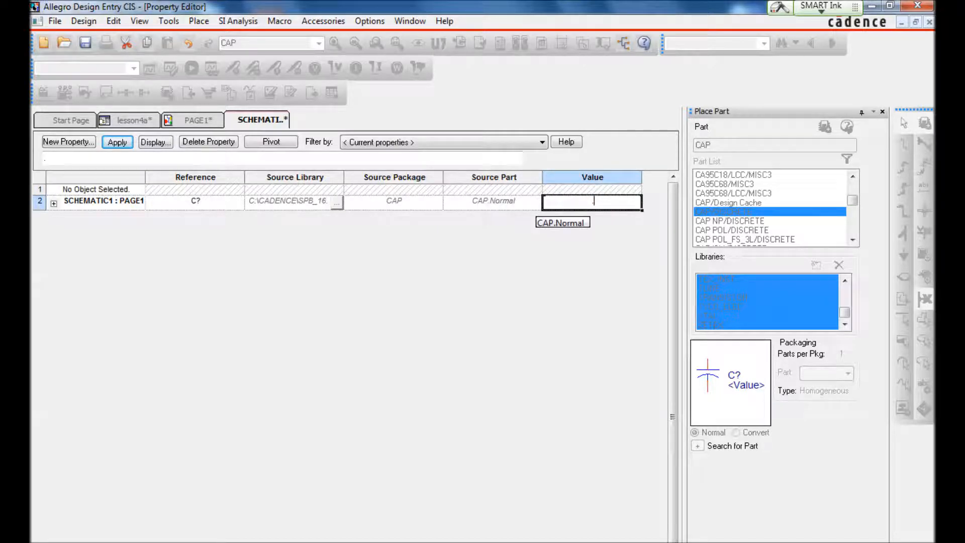
text(1UF)
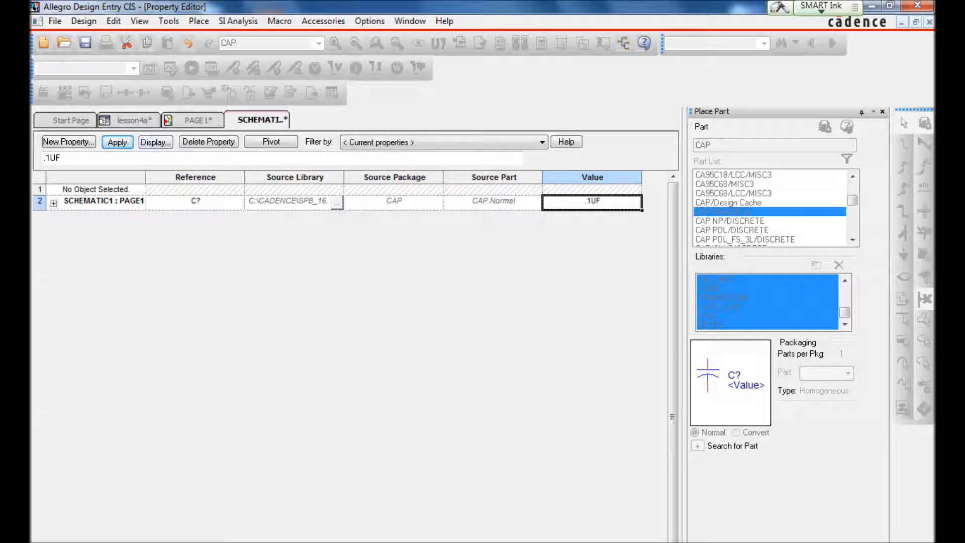
click(117, 142)
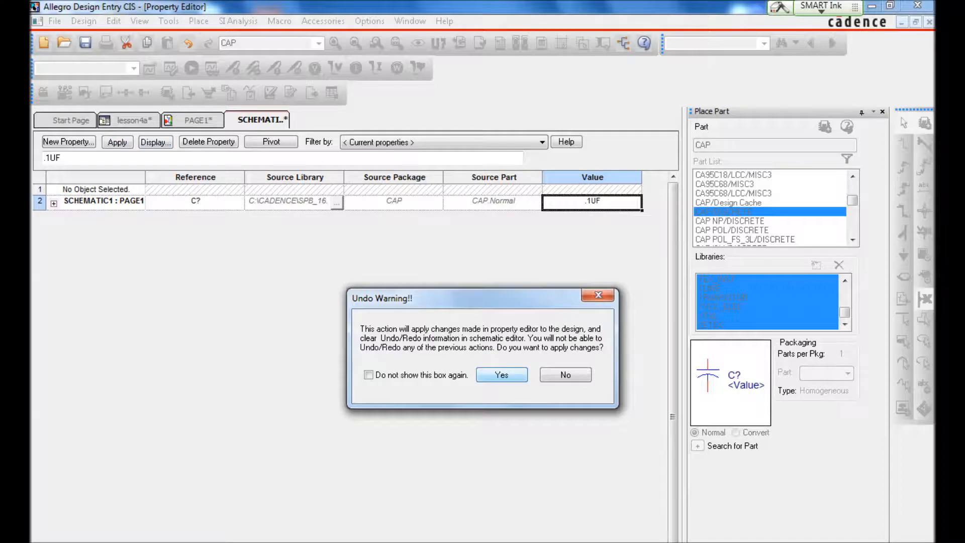
click(502, 375)
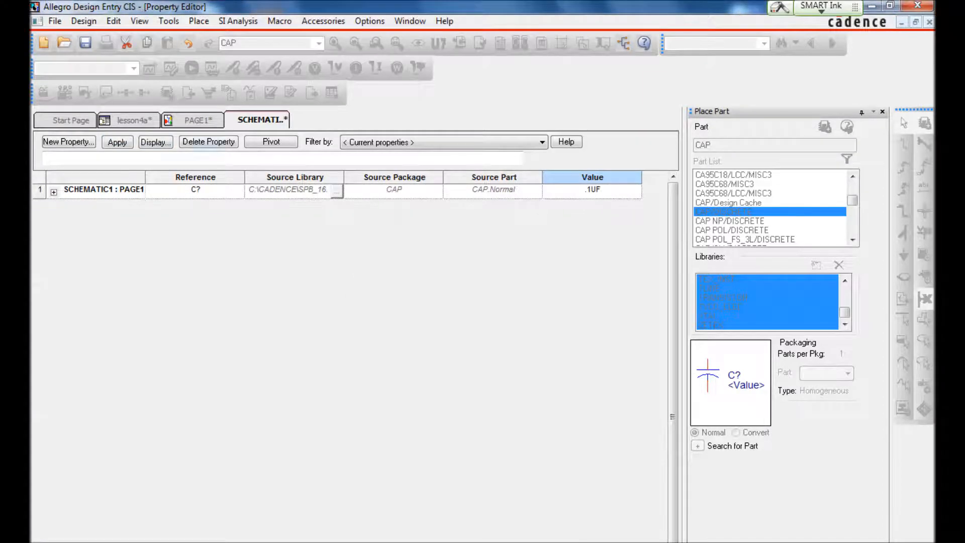
Step: Return to schematic PAGE1, clear the selection and save the design
click(198, 119)
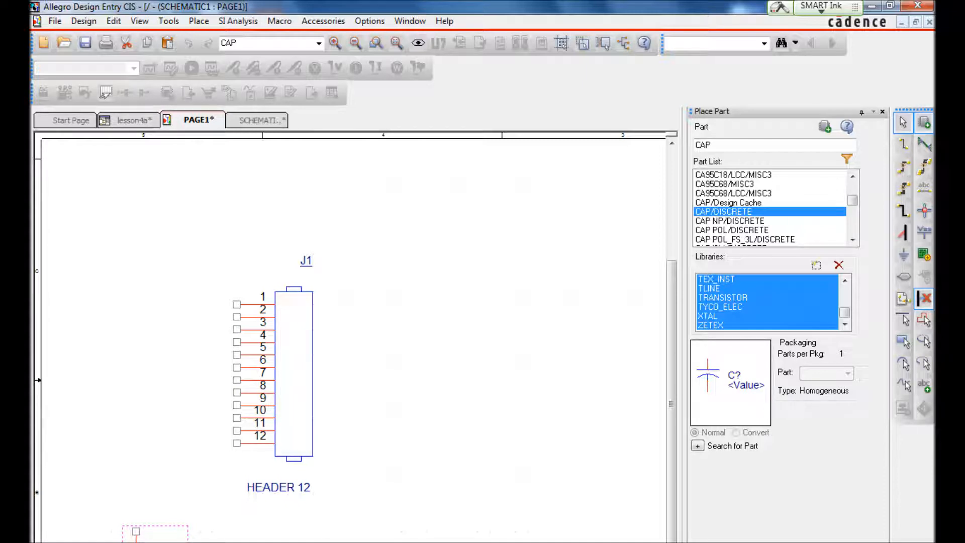
key(Escape)
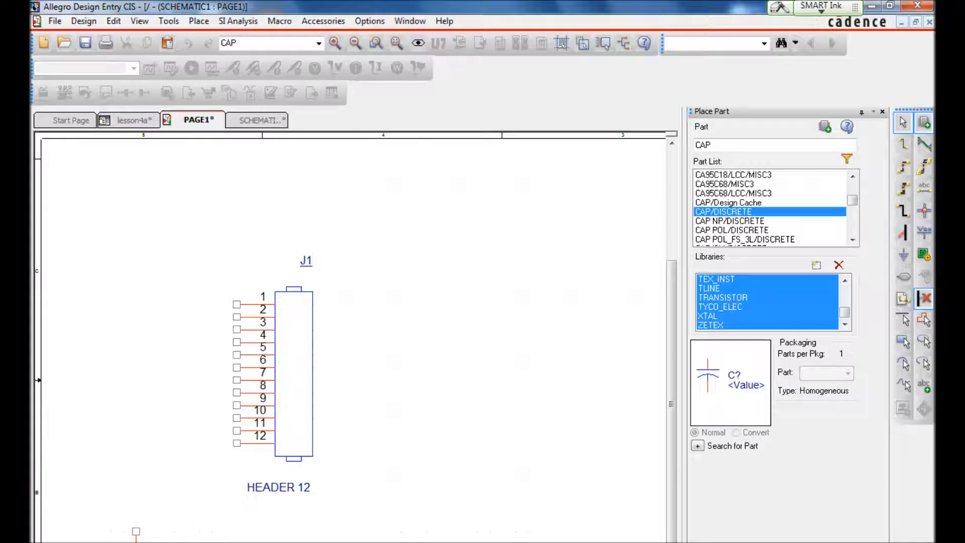
key(ctrl+s)
Step: Duplicate the .1UF capacitor and place the copy level with it to its right, below header J1
click(136, 541)
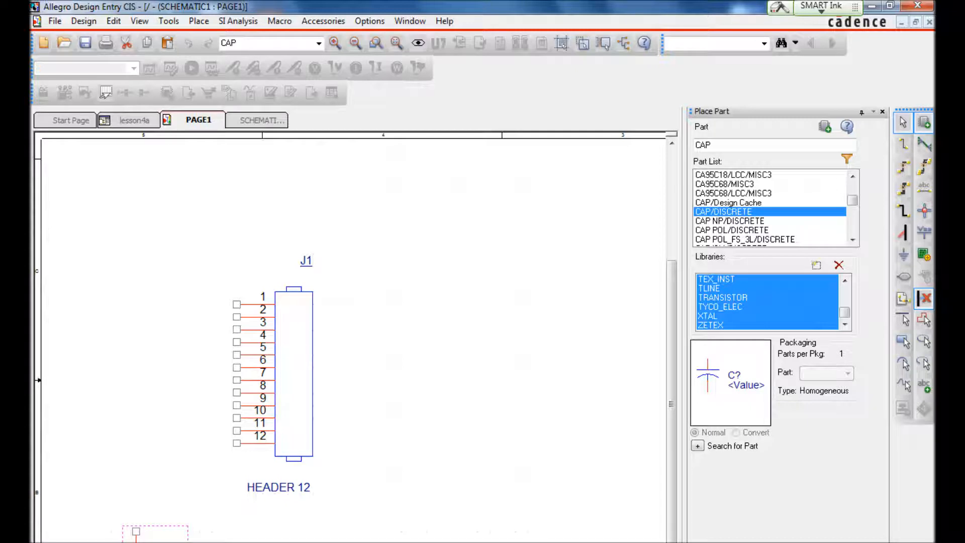
key(ctrl+v)
click(237, 532)
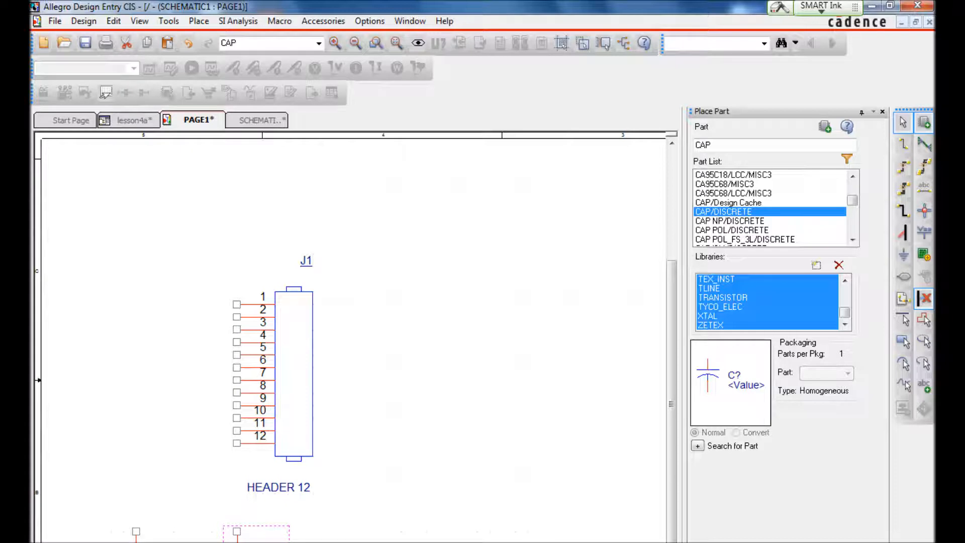
key(Escape)
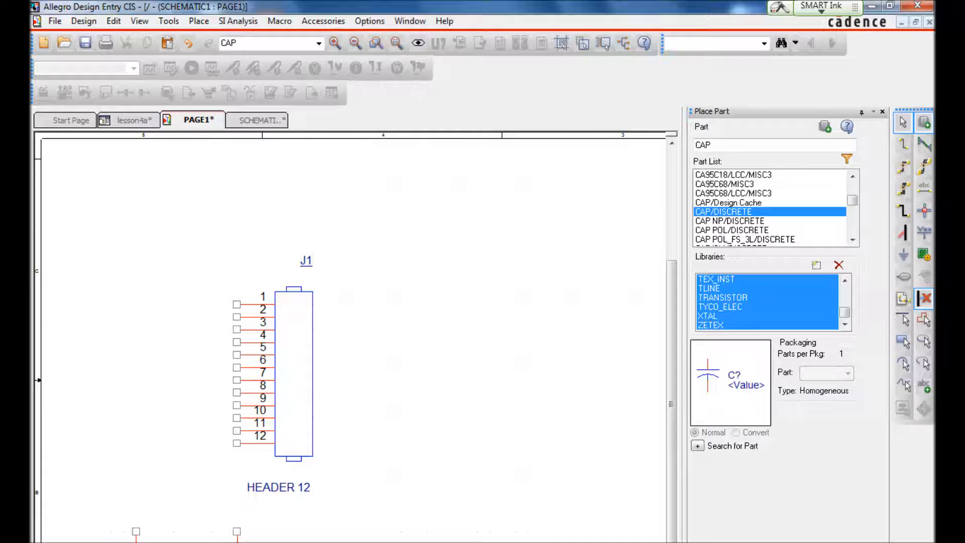
Step: Wire the upper pins of the two capacitors together and save the design
key(w)
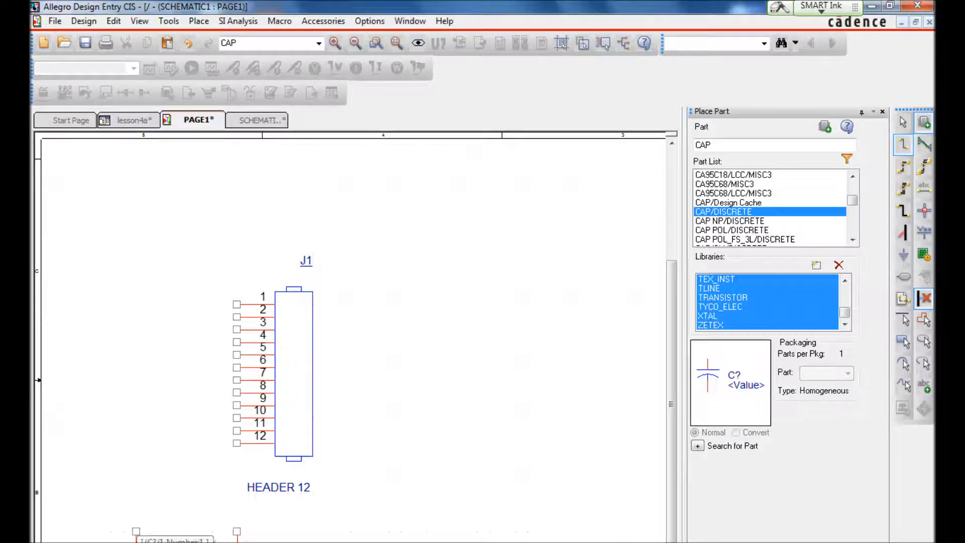
click(136, 531)
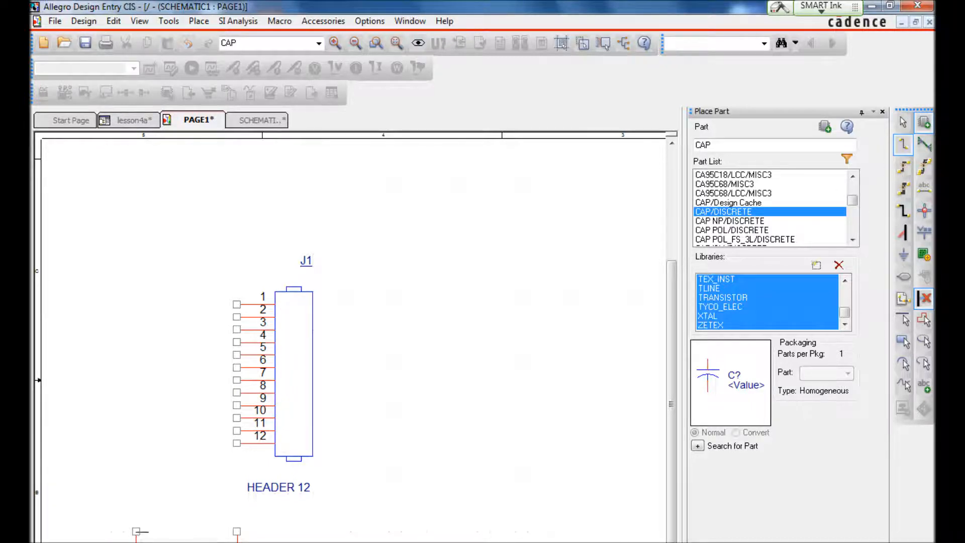
click(237, 531)
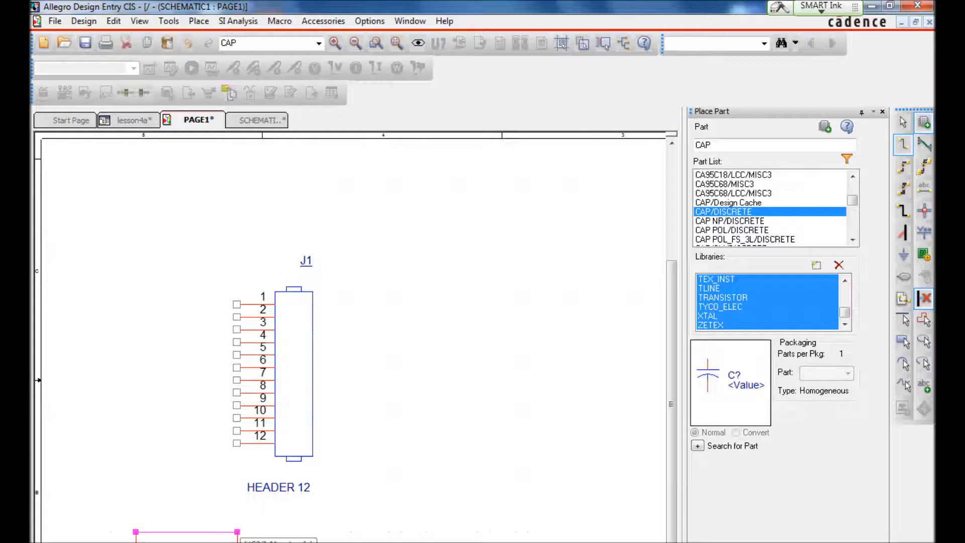
key(Escape)
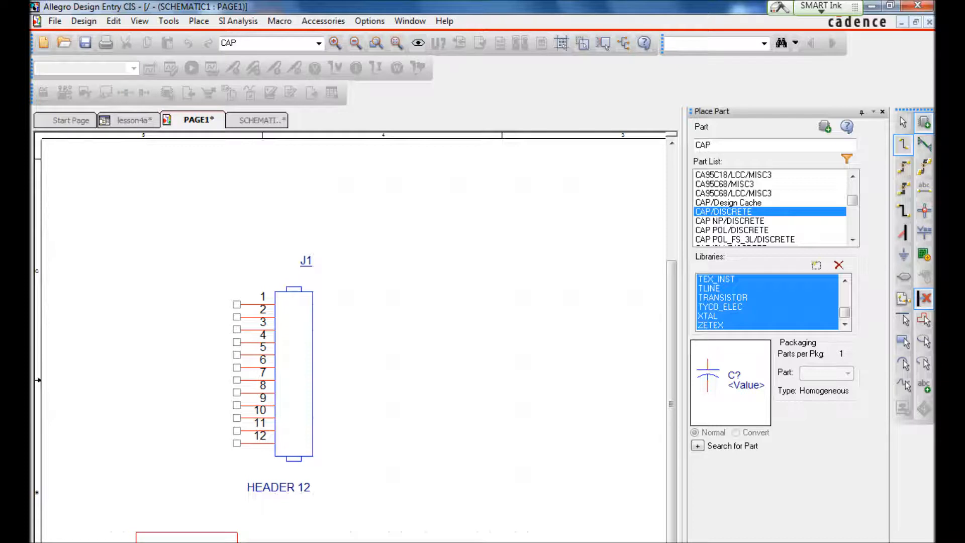
key(Escape)
key(ctrl+s)
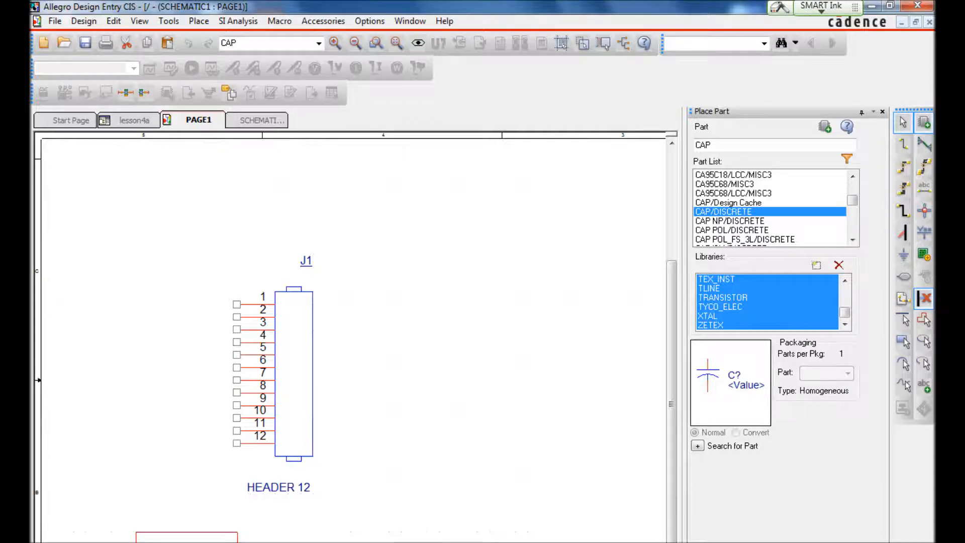
Step: Place the net alias C1 at the wire joining the capacitors, then save the design
key(n)
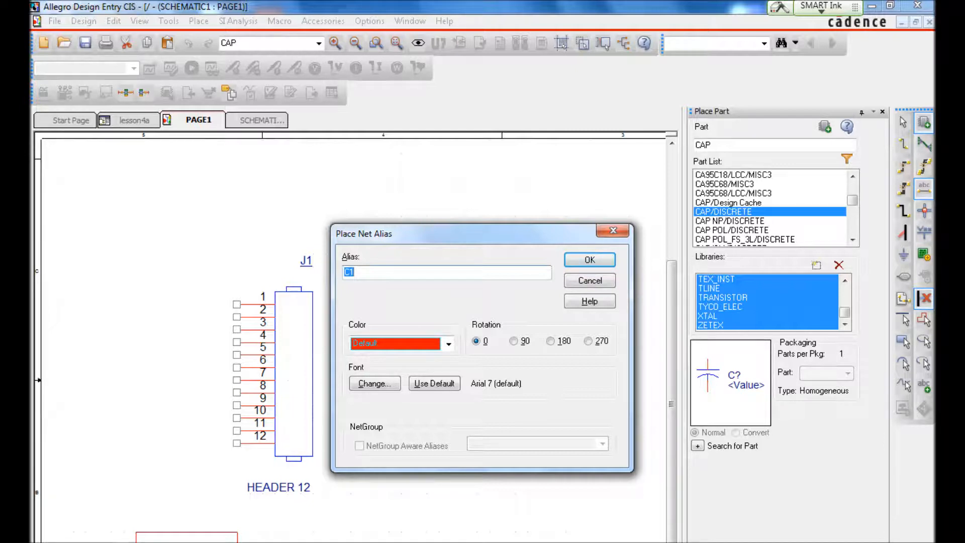
click(585, 259)
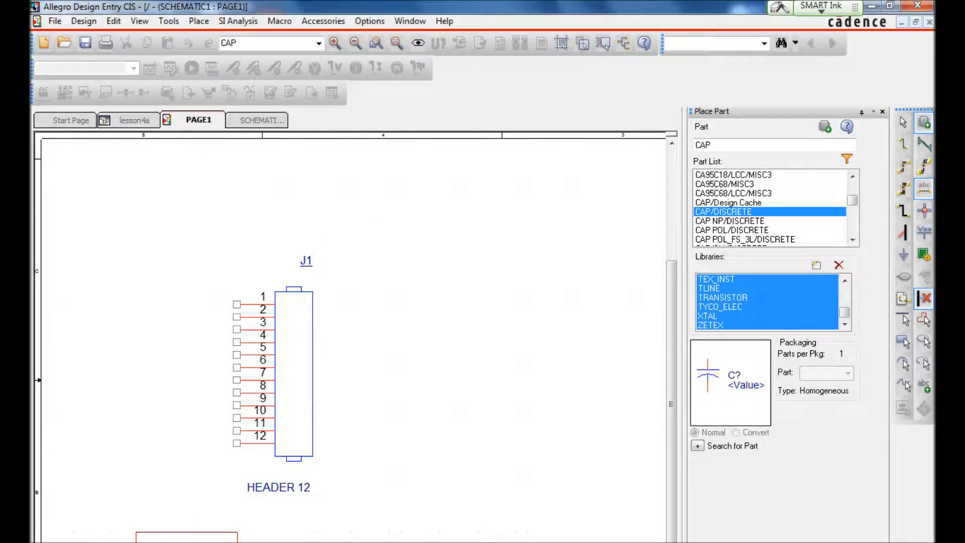
click(162, 541)
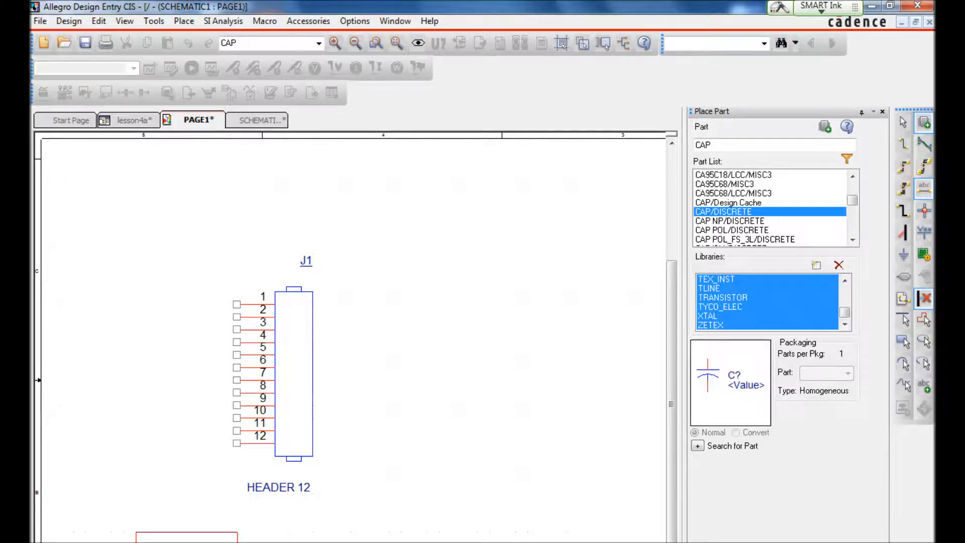
key(Escape)
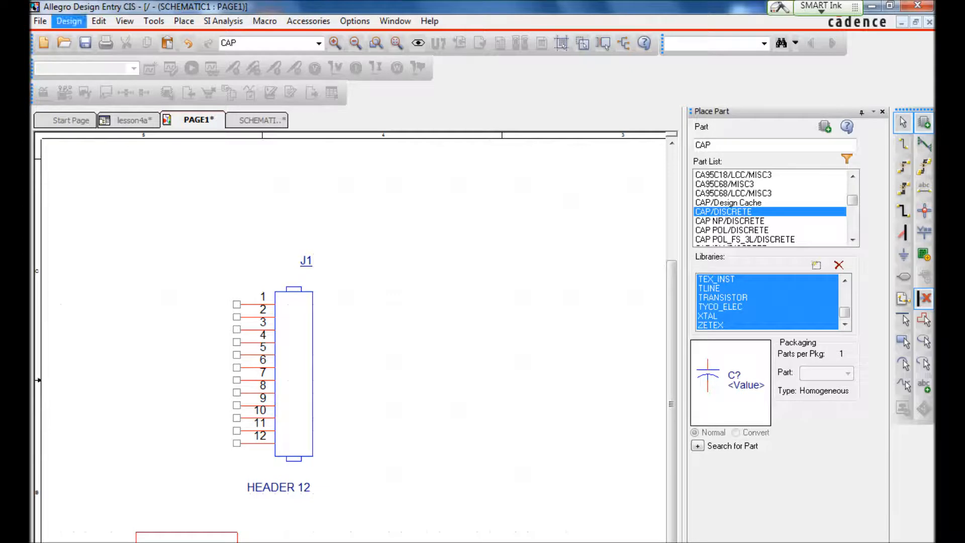
click(85, 44)
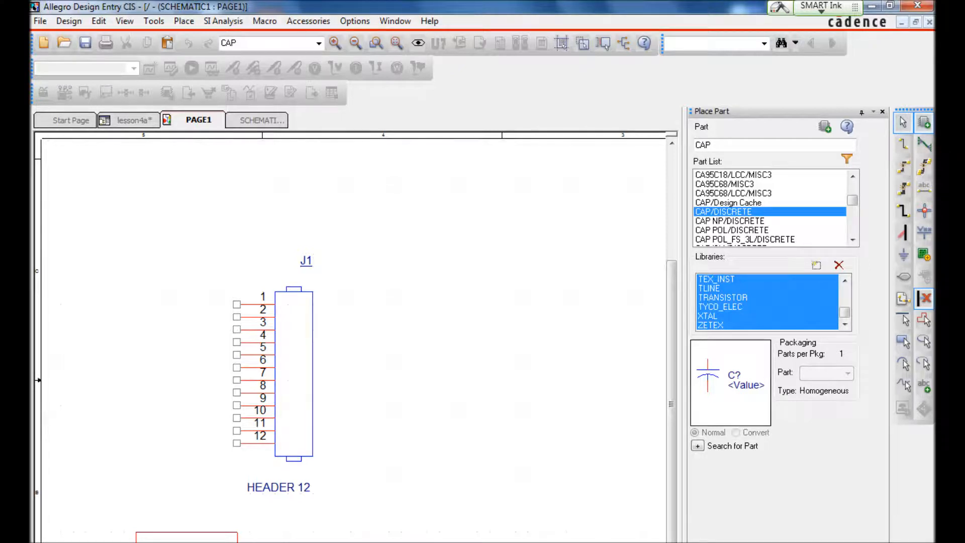
Step: Place no-connect markers on pins 9, 7 and 5 of header J1, then save the design
click(924, 298)
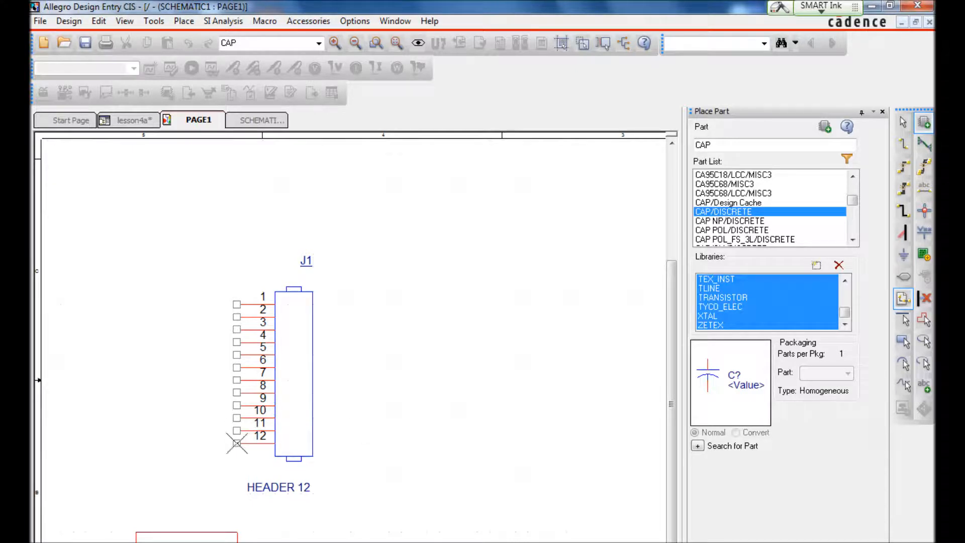
click(237, 405)
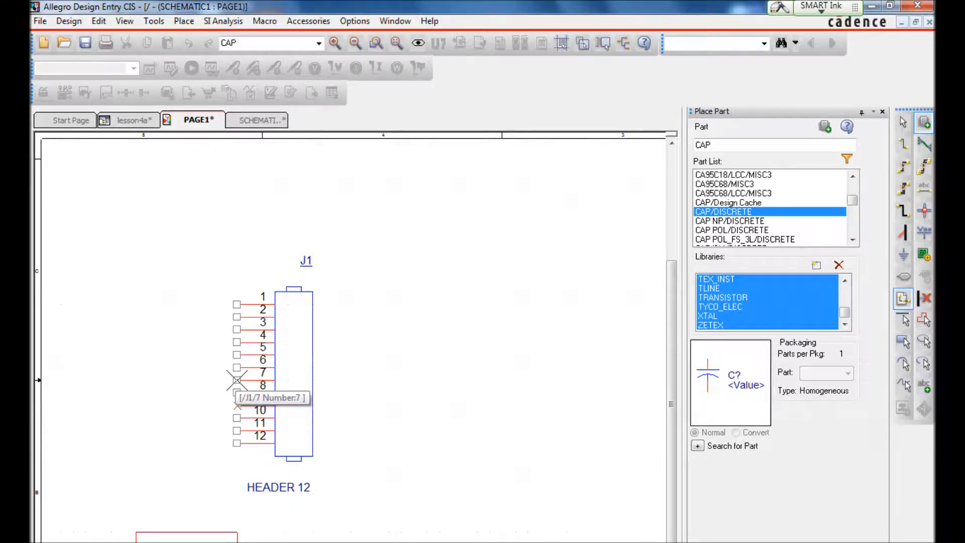
click(237, 380)
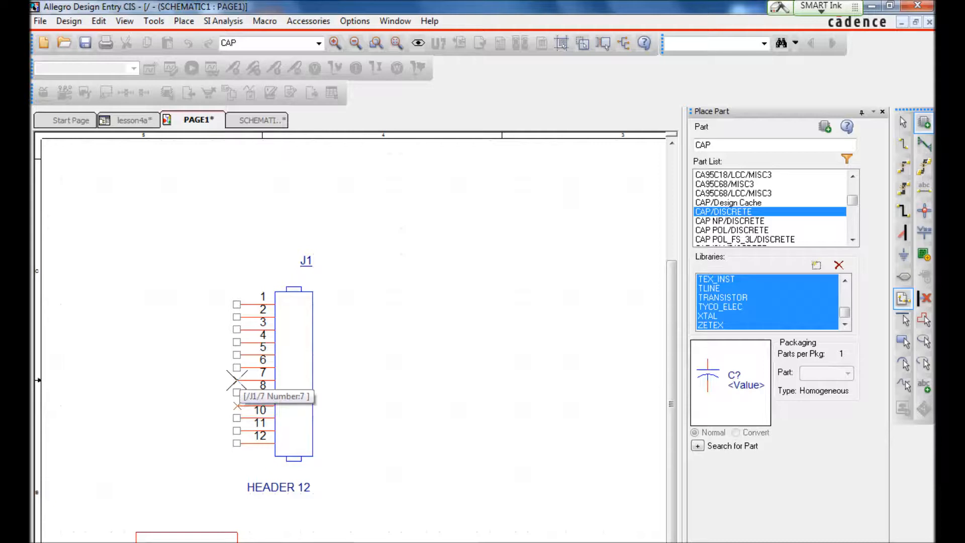
click(236, 355)
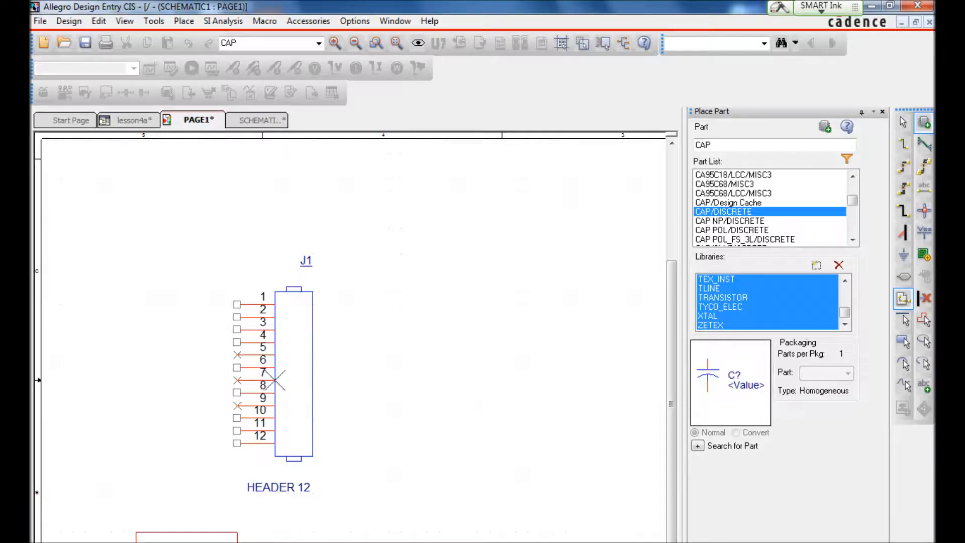
key(Escape)
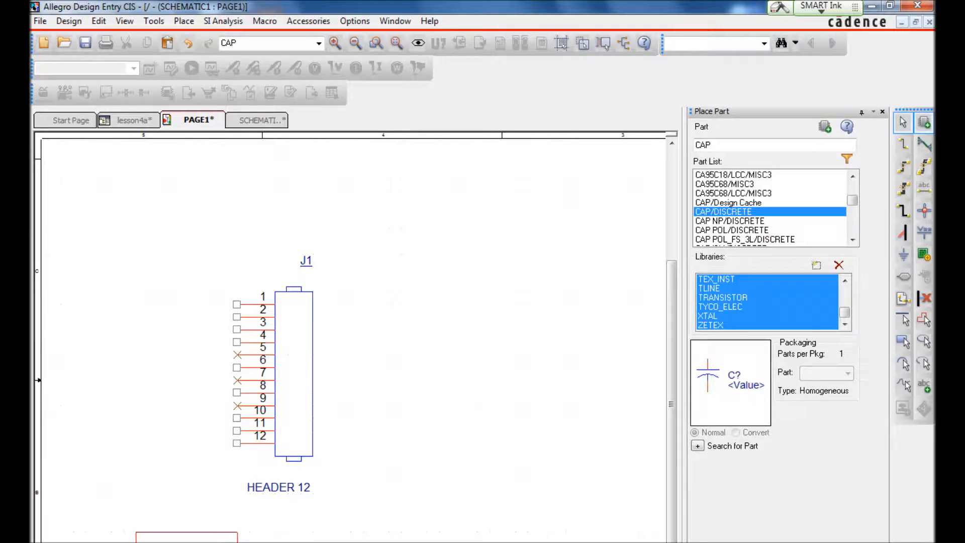
key(ctrl+s)
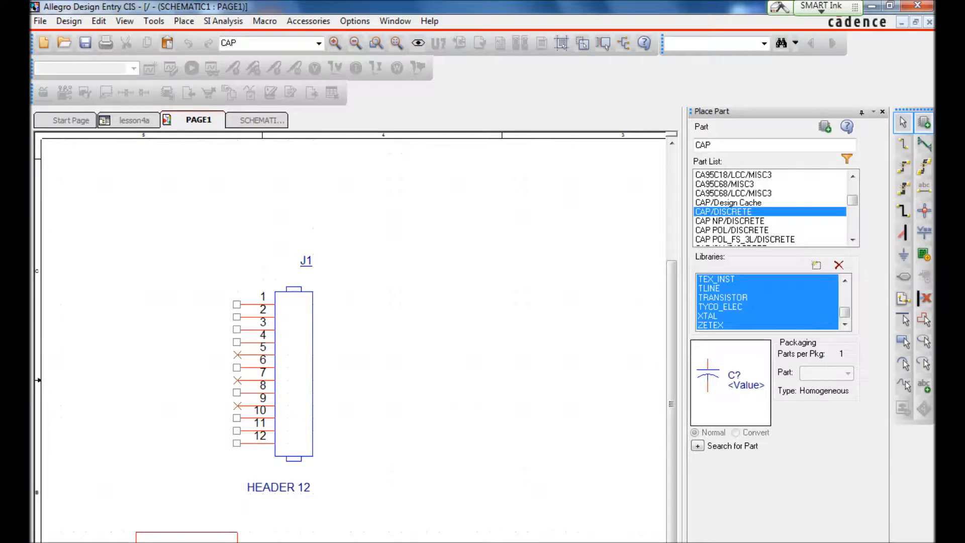
Step: Place a VCC_CIRCLE power symbol from the CAPSYM library at the left end of the wire joining the two capacitors
click(924, 231)
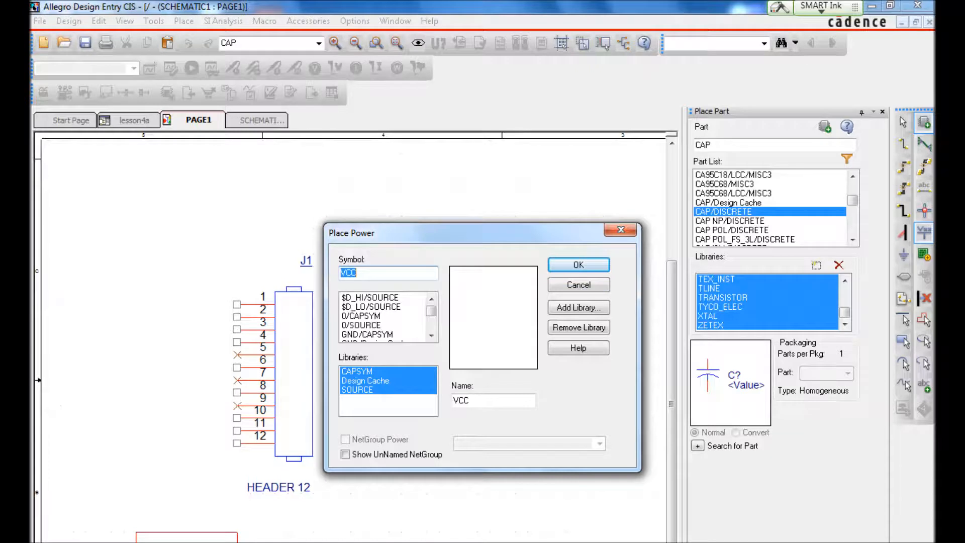
click(431, 334)
click(431, 335)
click(431, 335)
click(431, 299)
click(431, 299)
click(431, 299)
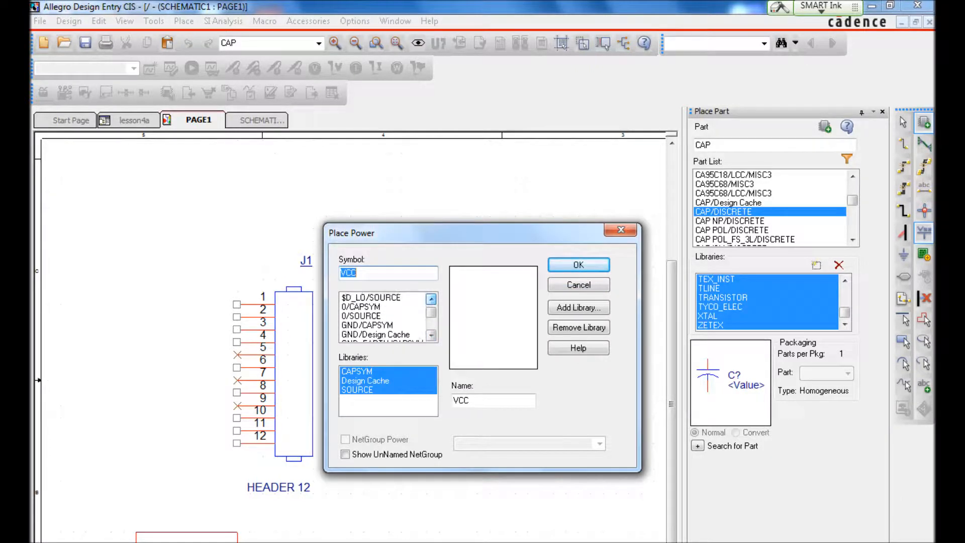
click(361, 307)
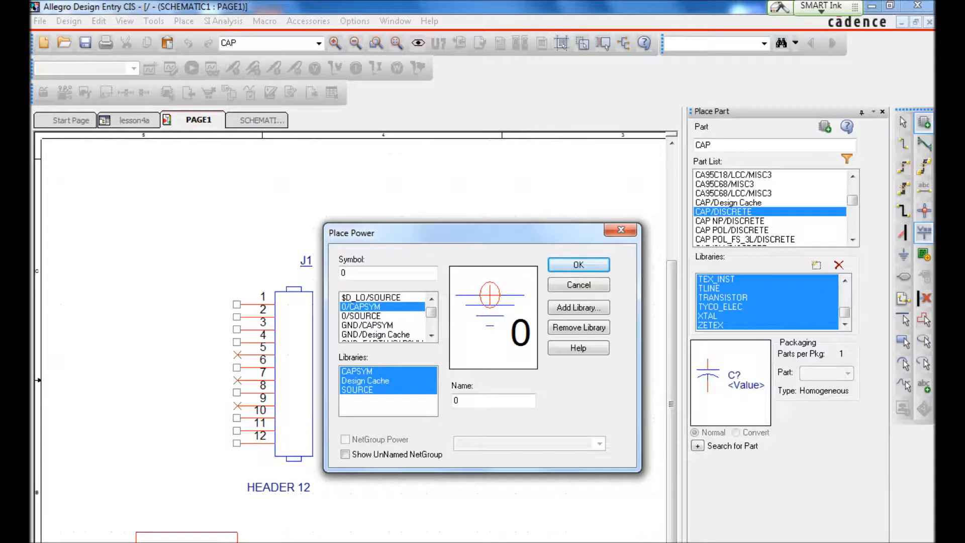
drag(431, 312, 431, 325)
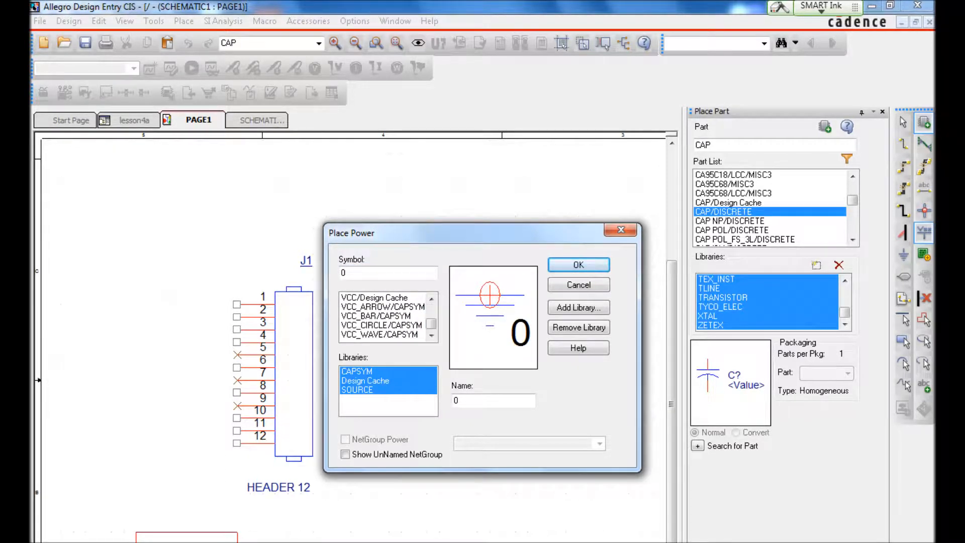
click(382, 325)
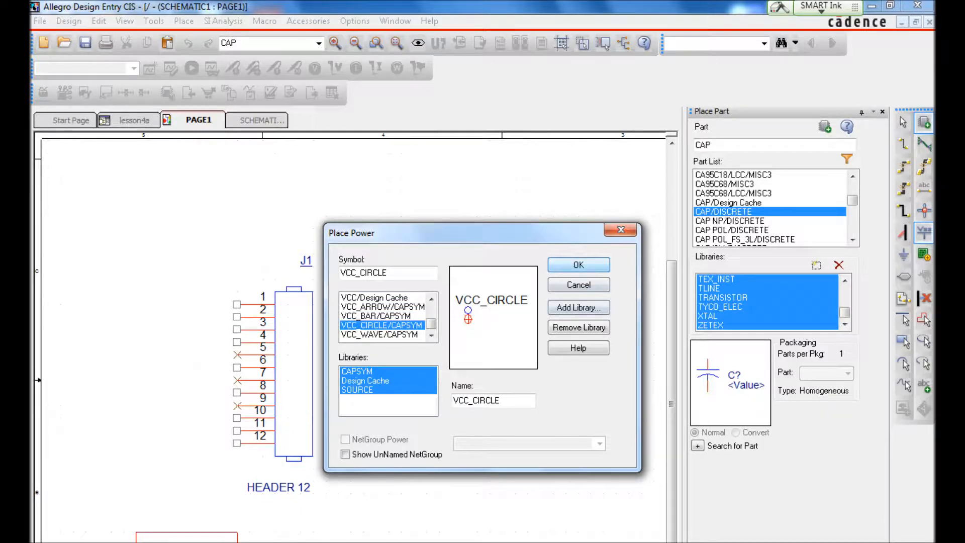
click(578, 265)
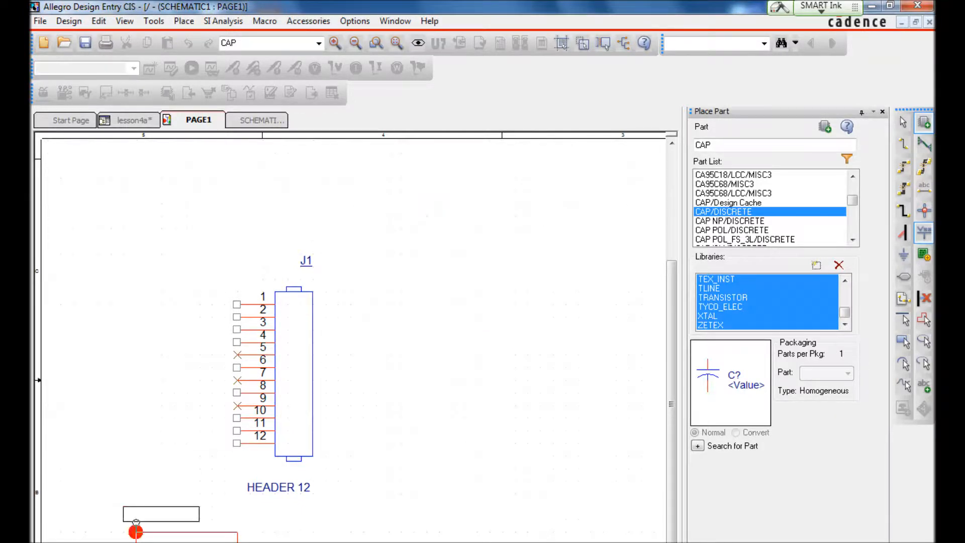
click(136, 532)
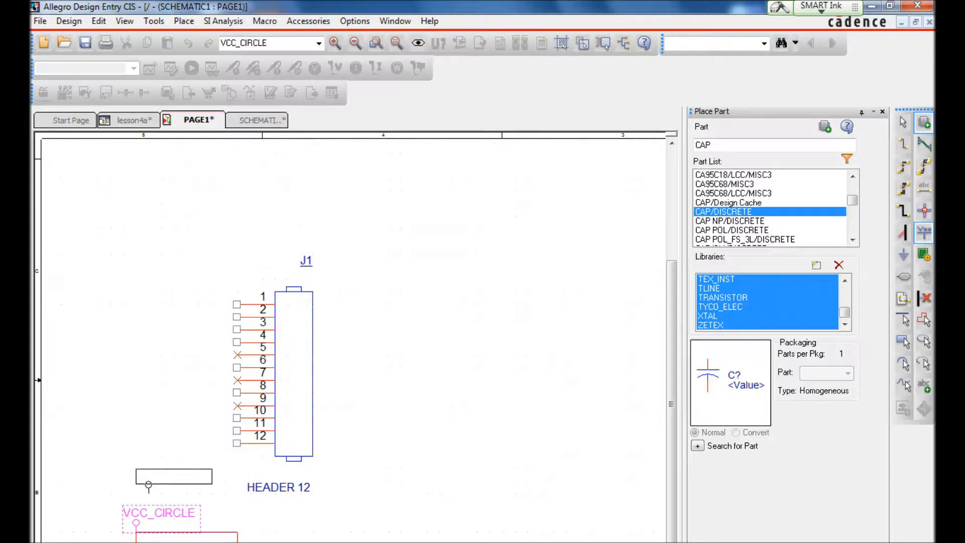
click(237, 346)
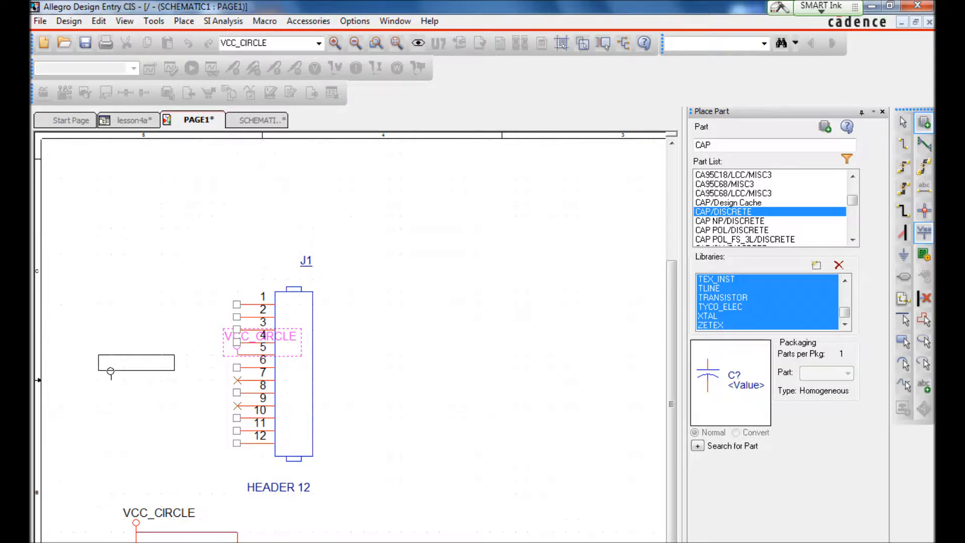
key(Escape)
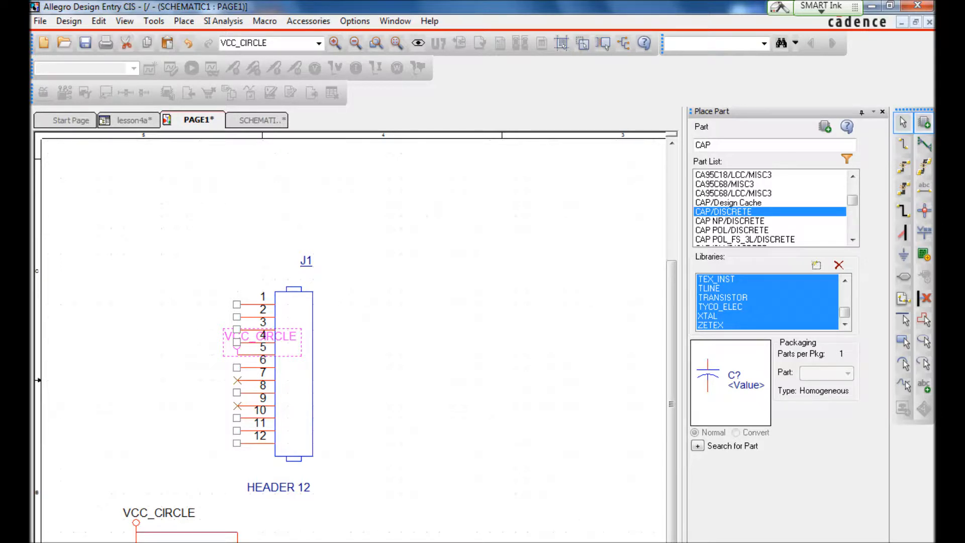
key(Escape)
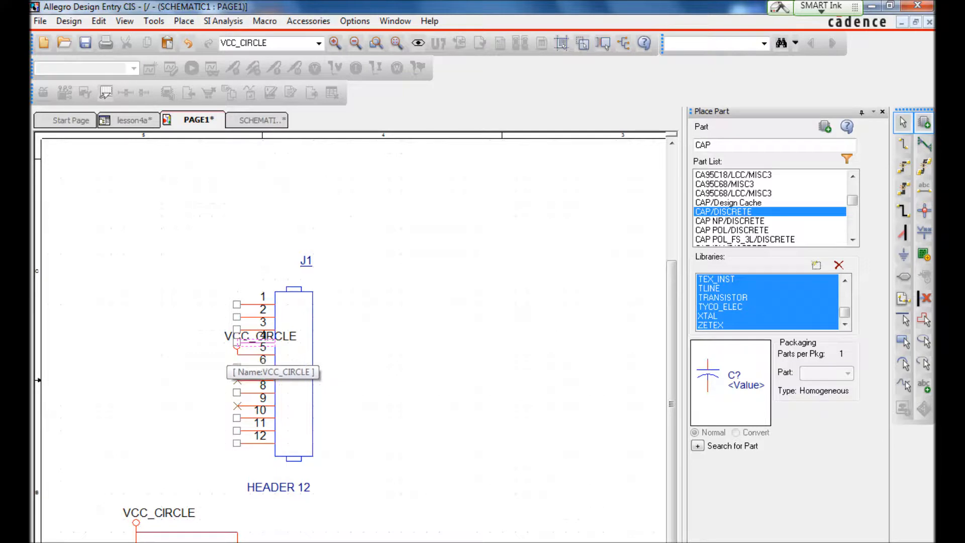
click(237, 348)
key(Delete)
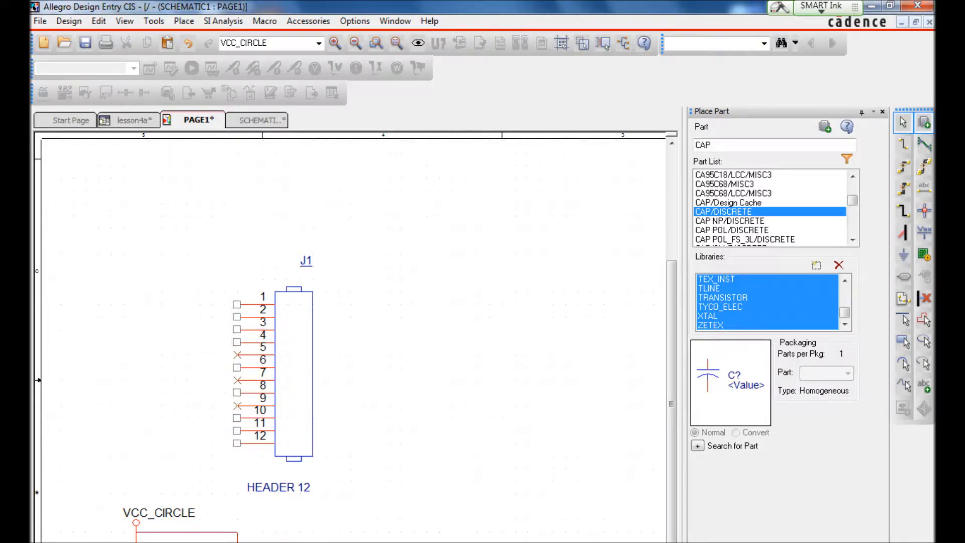
Step: Place a VCC_CIRCLE power symbol from the CAPSYM library on pin 6 of header J1
key(f)
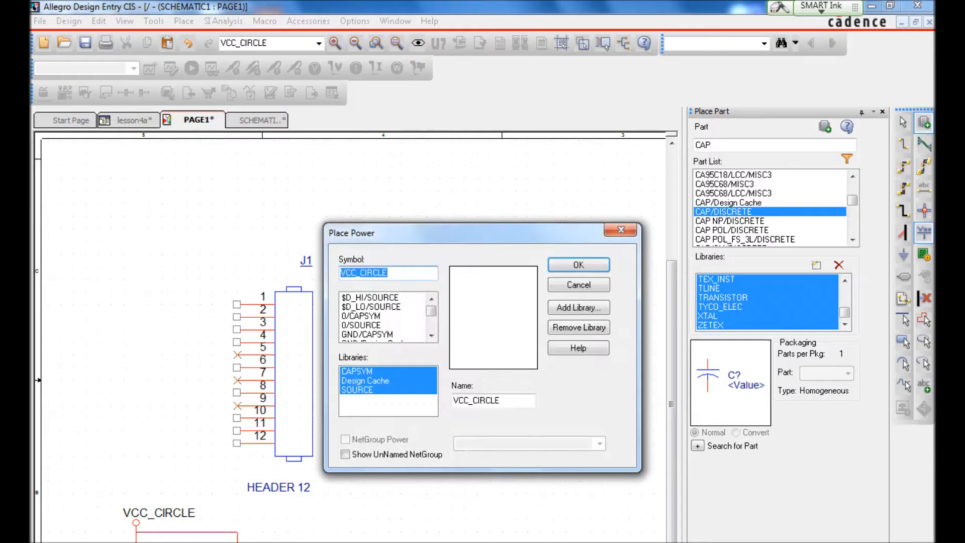
click(431, 336)
click(431, 336)
click(431, 336)
click(431, 336)
click(431, 336)
click(431, 335)
click(432, 336)
click(431, 335)
click(431, 336)
click(431, 336)
click(431, 336)
click(431, 336)
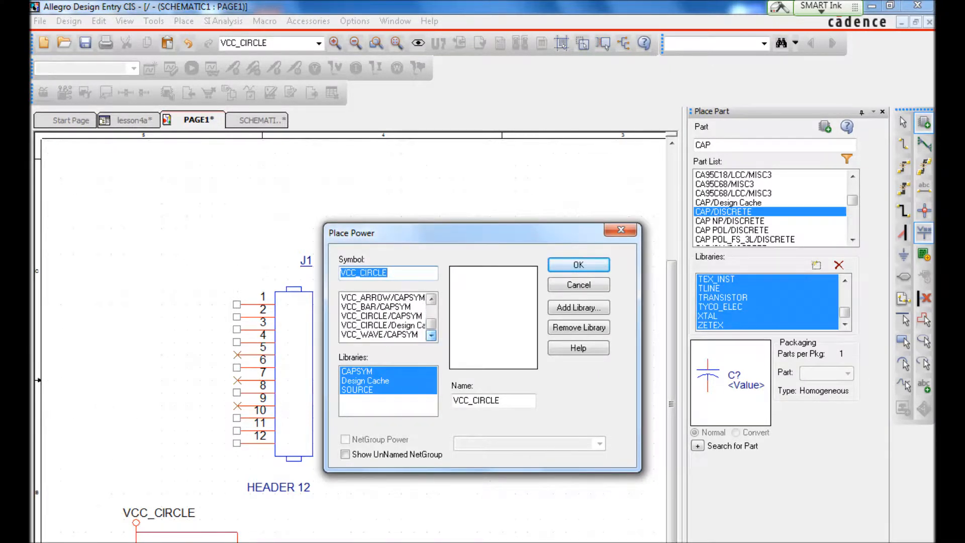
click(381, 315)
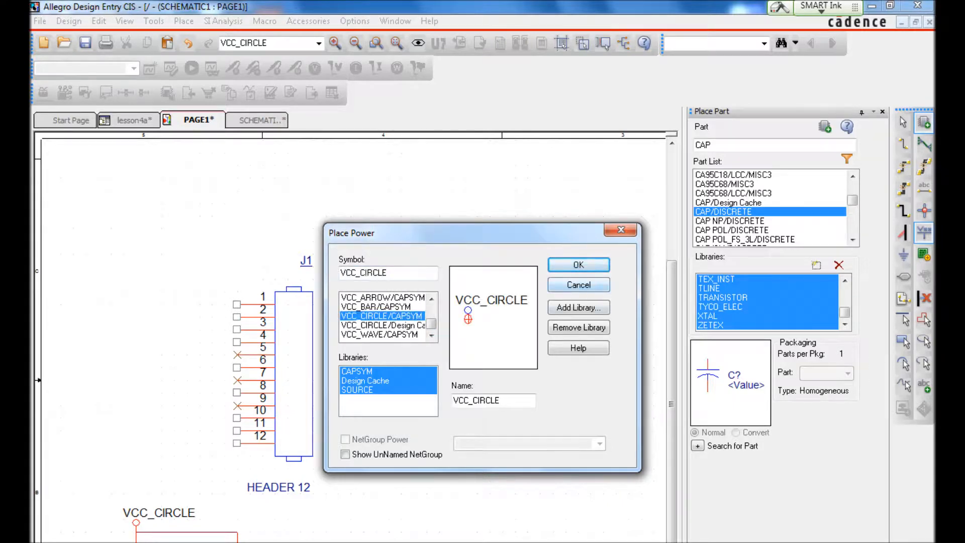
click(579, 264)
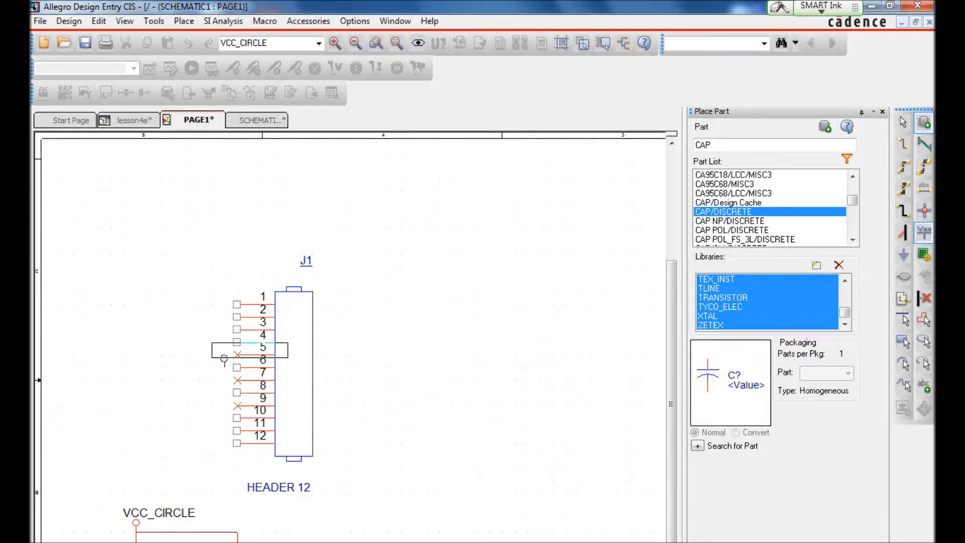
click(237, 365)
key(Escape)
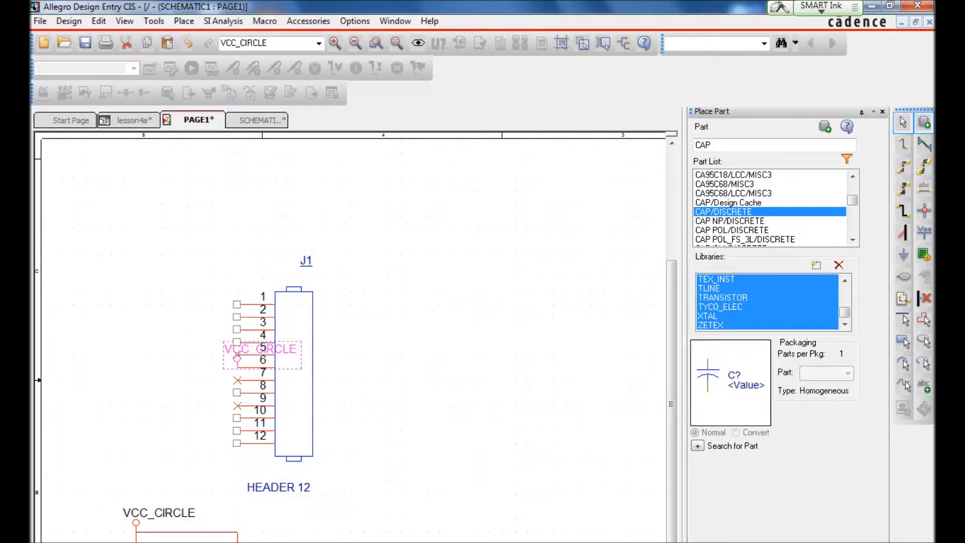
Step: Move the VCC_CIRCLE symbol left and up from pin 6, keeping it wired to the pin, and save the design
key(Escape)
click(237, 357)
click(237, 354)
drag(237, 354, 161, 346)
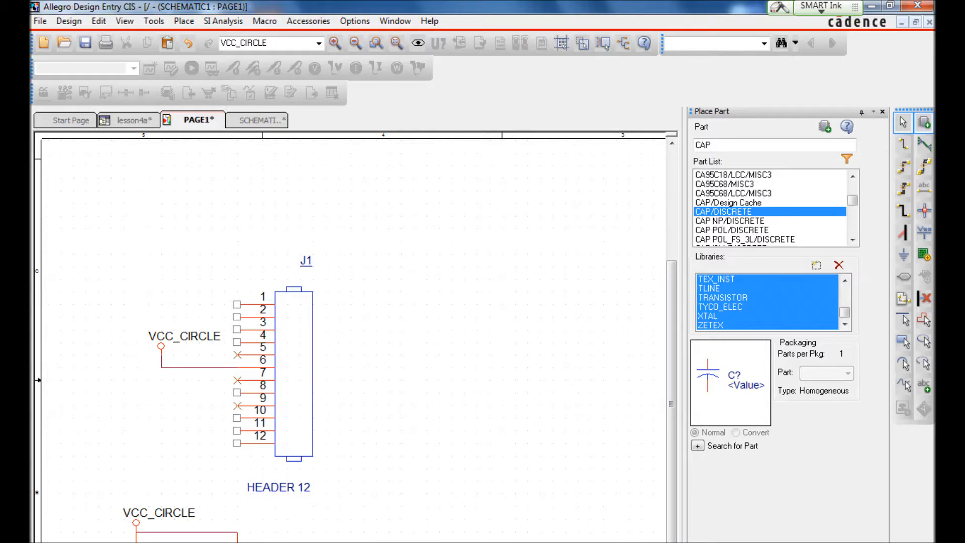
click(85, 43)
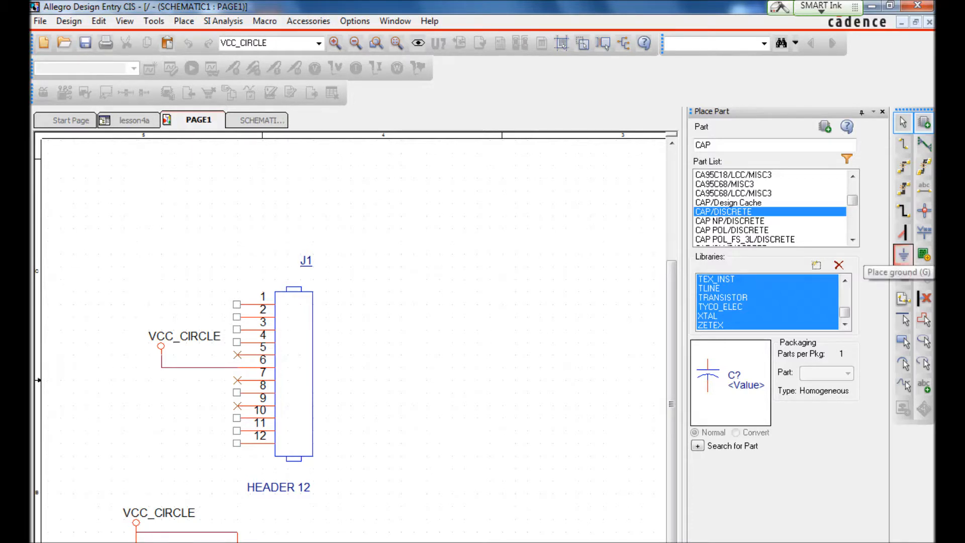
Step: Place a GND ground symbol from the CAPSYM library on pin 8 of header J1
click(903, 255)
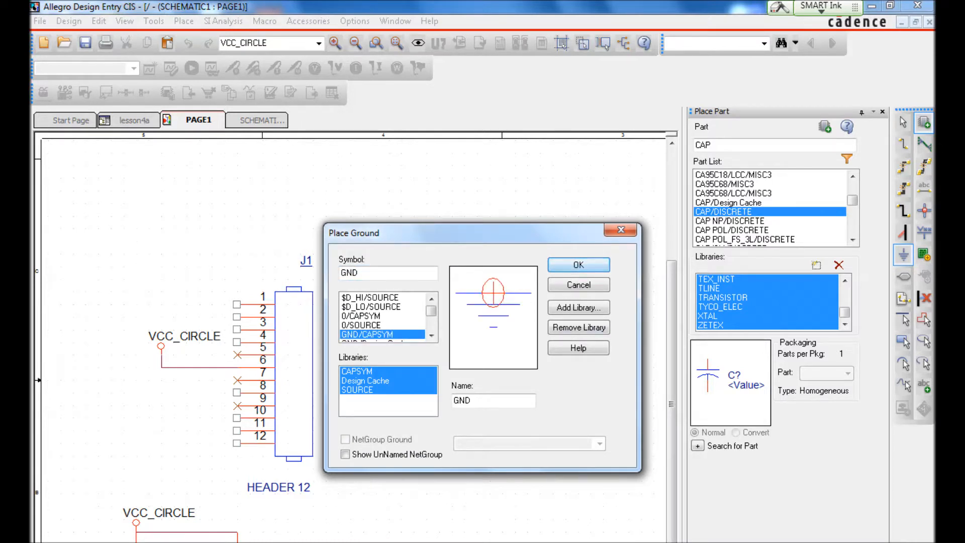
click(578, 265)
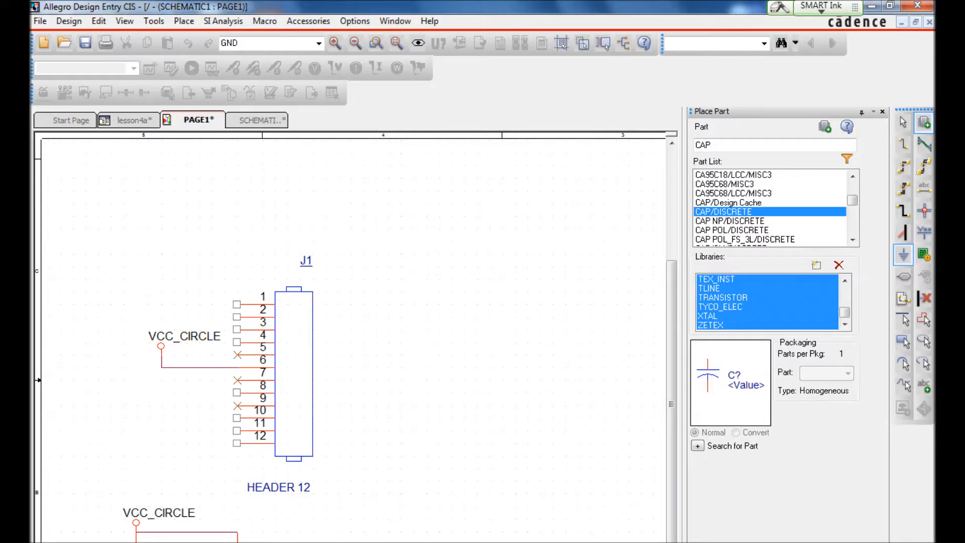
click(237, 393)
key(Escape)
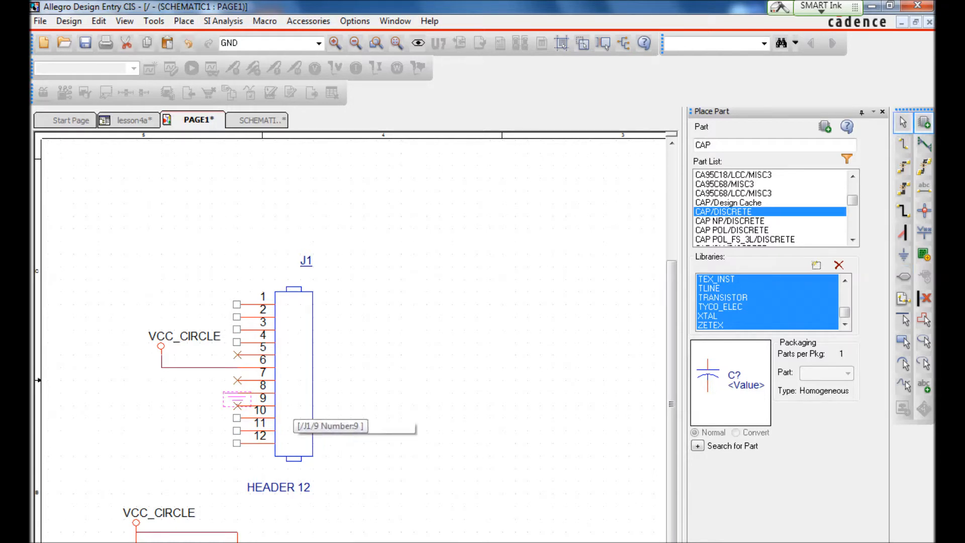
Step: Move the ground symbol left and down from pin 8, keeping it wired to the pin, and save the design
drag(235, 397, 173, 409)
key(Escape)
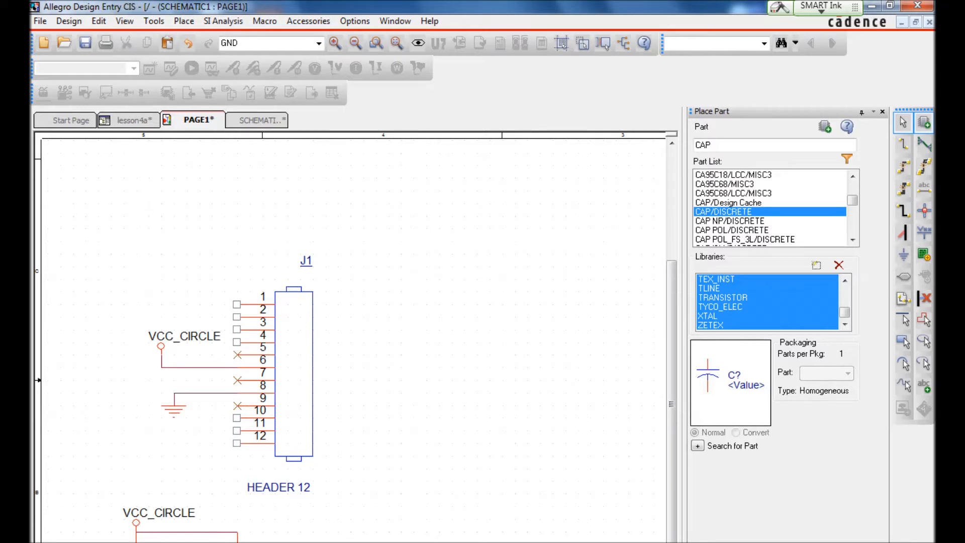
click(237, 541)
click(237, 542)
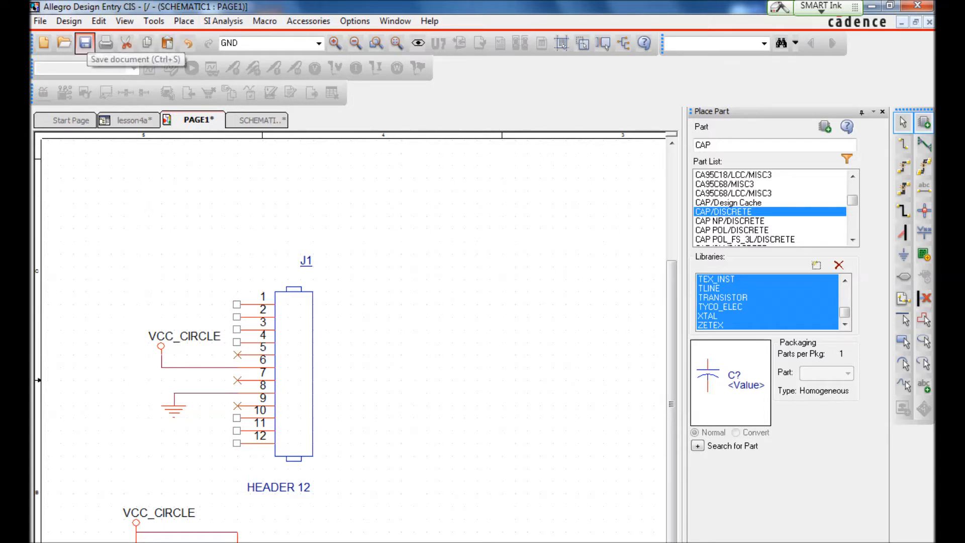
click(85, 42)
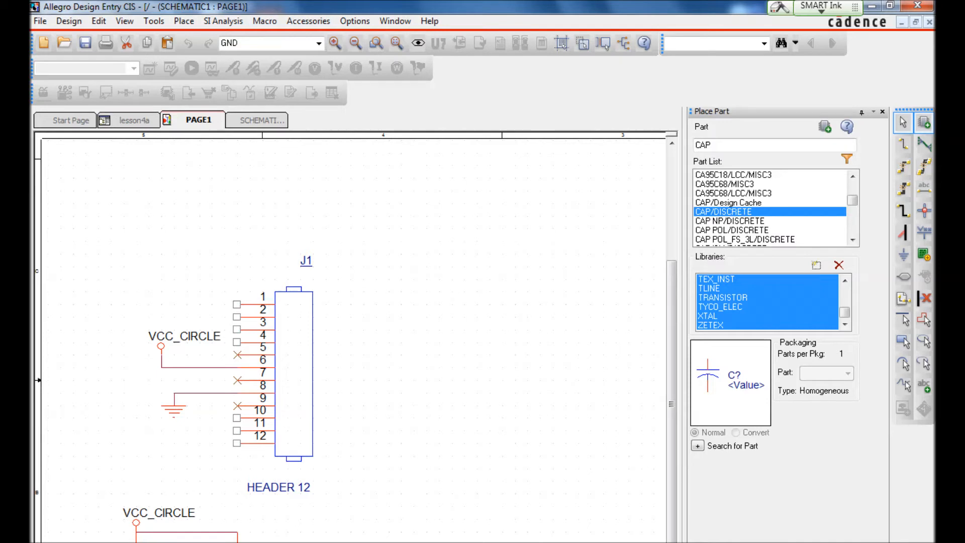